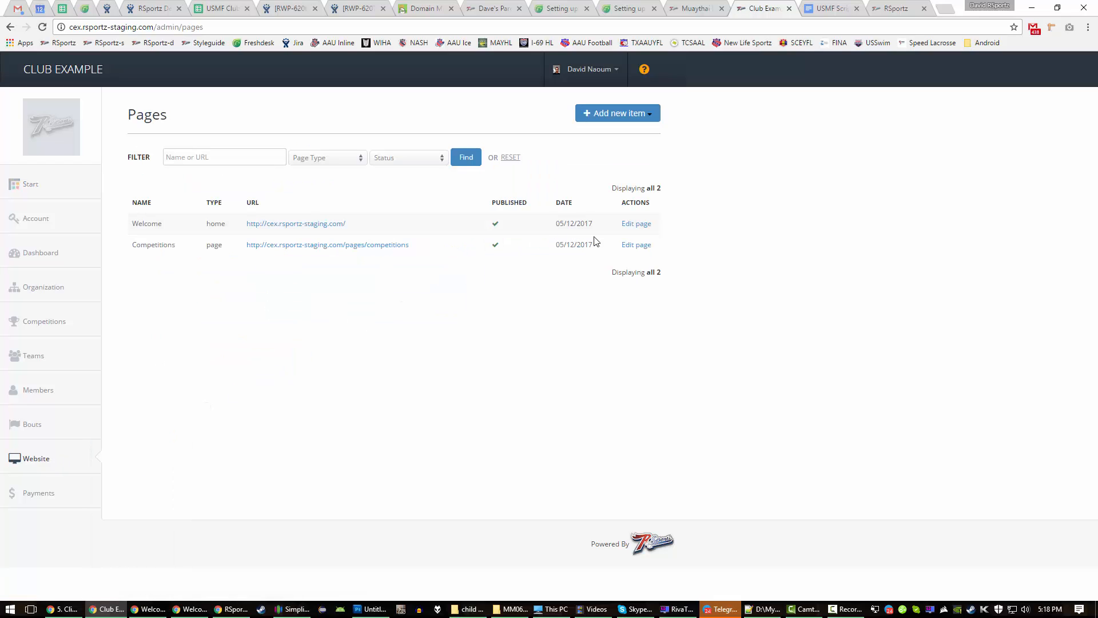
Step: Open the Welcome home page for editing and look through its widget layout
left_click(638, 224)
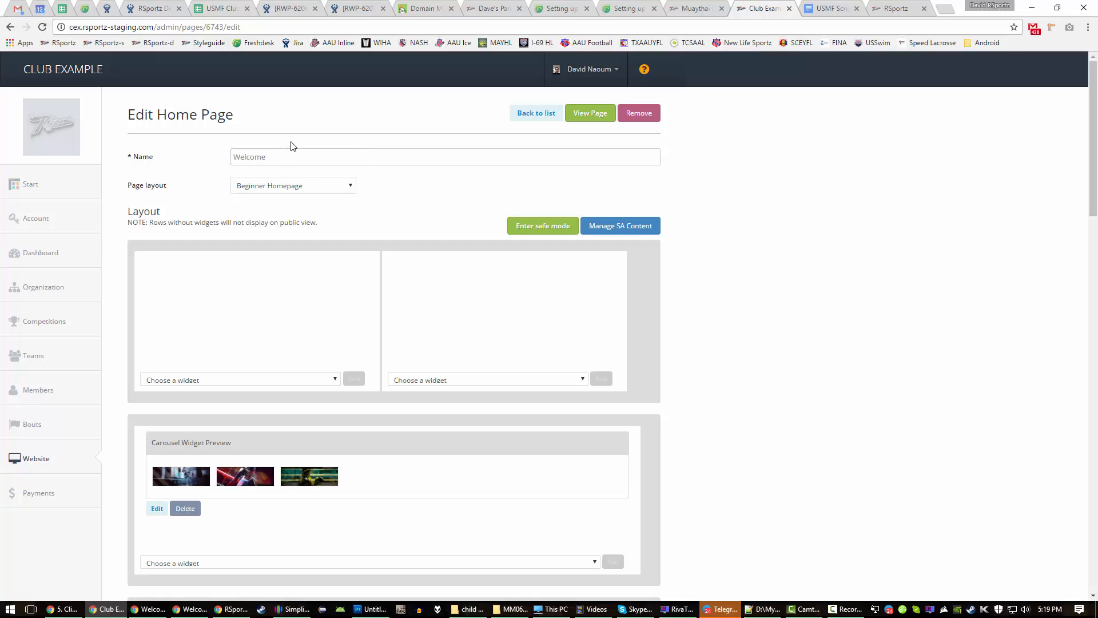
scroll(384, 235, "down", 1)
scroll(383, 234, "down", 13)
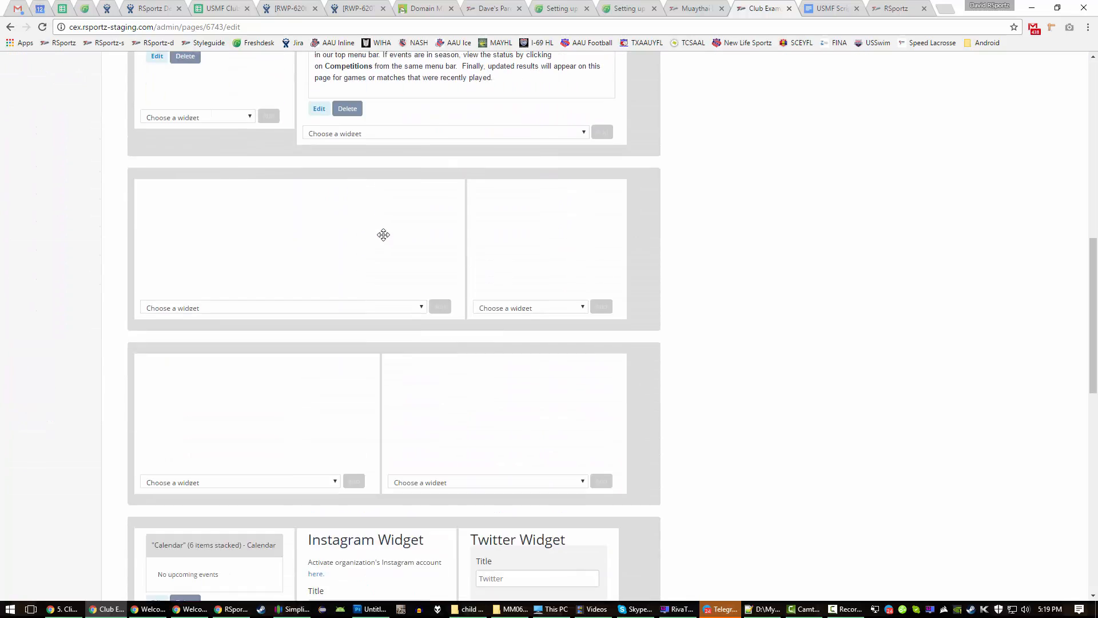
scroll(383, 234, "up", 7)
scroll(383, 234, "up", 6)
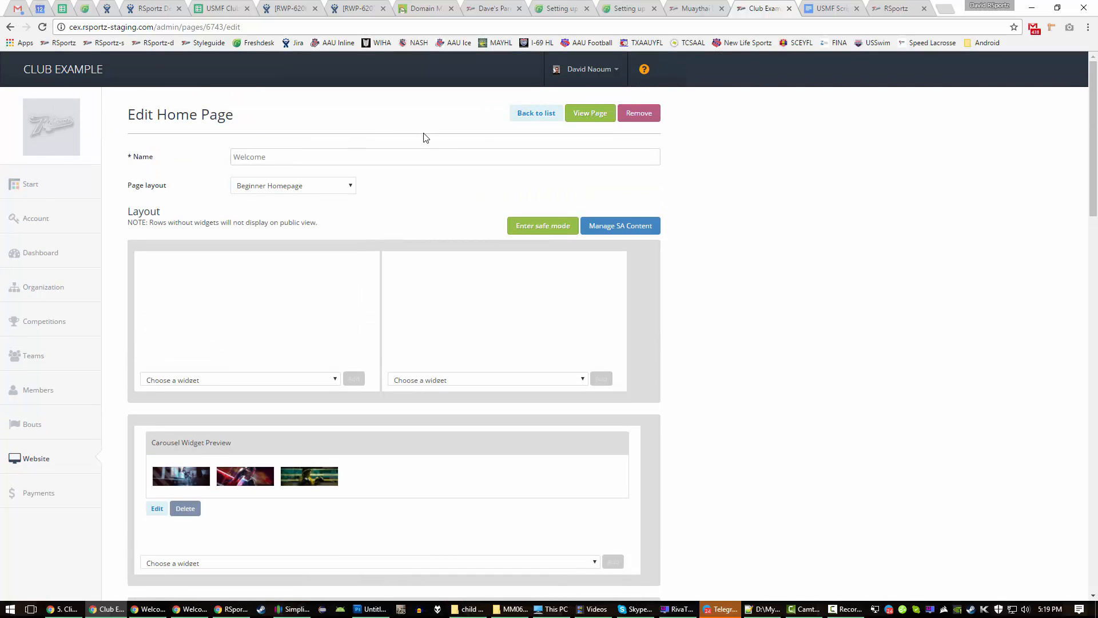
Step: Switch the home page layout to Basic Homepage, accept the widget replacement, and look through its starter widgets
left_click(339, 191)
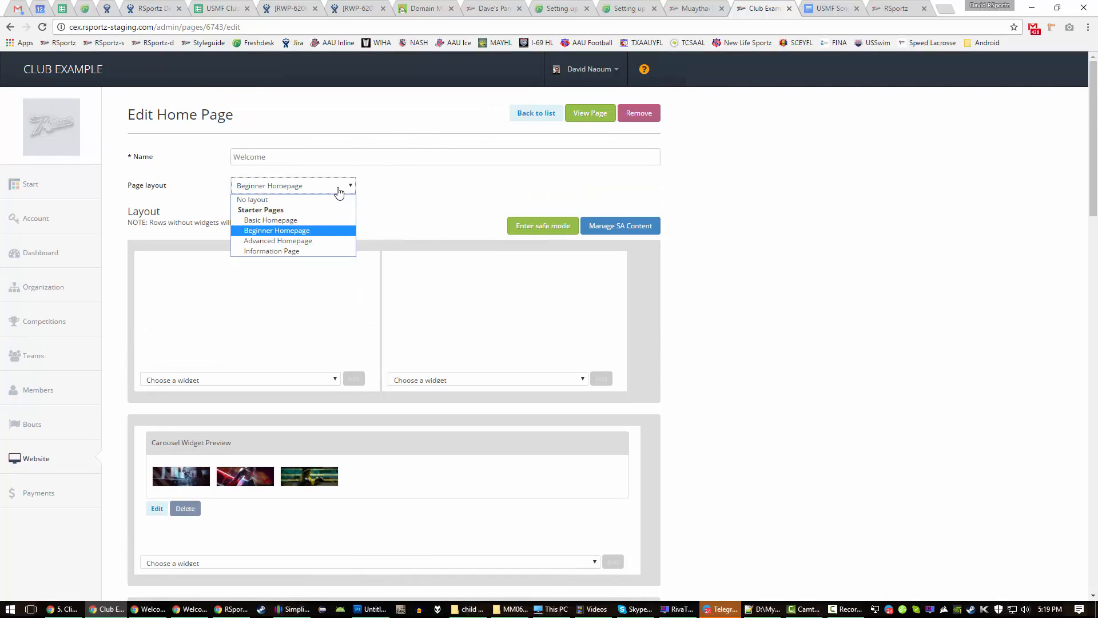
left_click(290, 220)
left_click(596, 102)
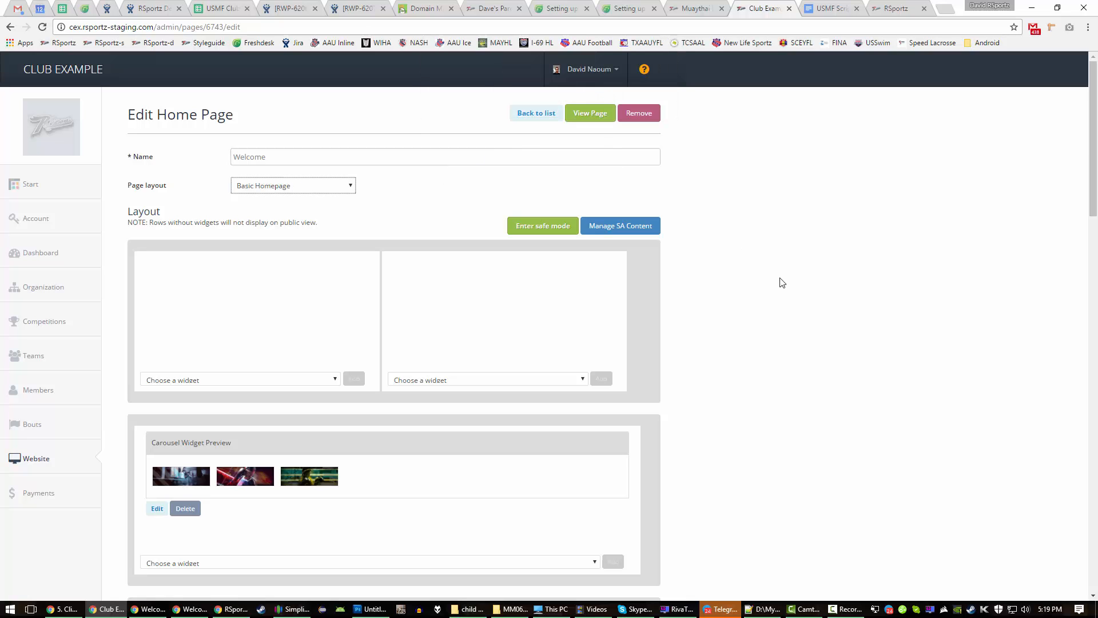
scroll(782, 282, "down", 9)
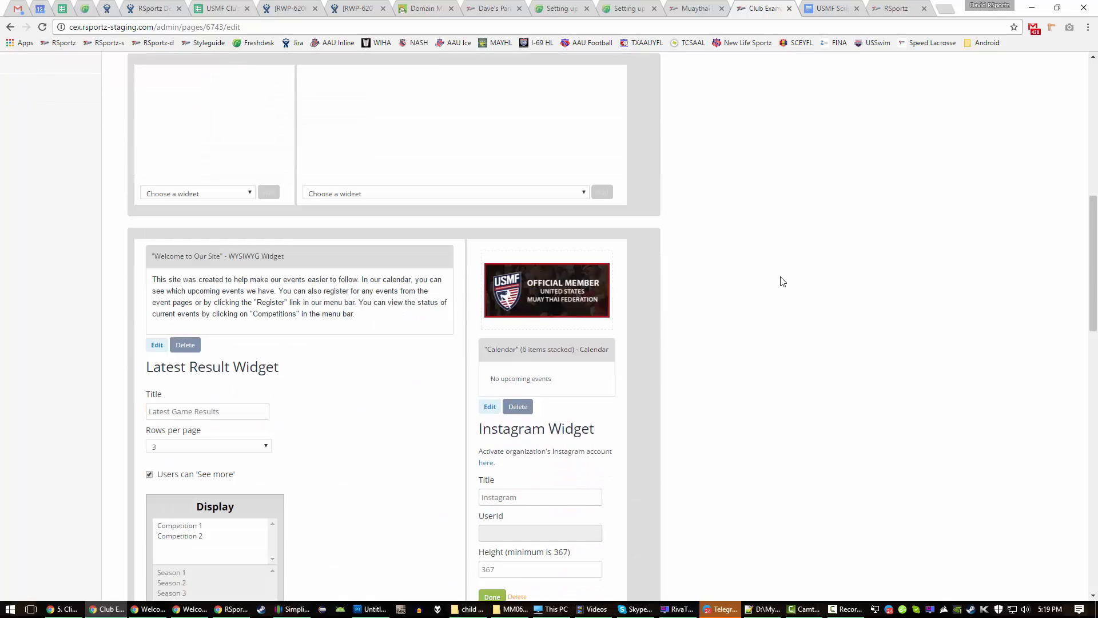
scroll(781, 282, "down", 8)
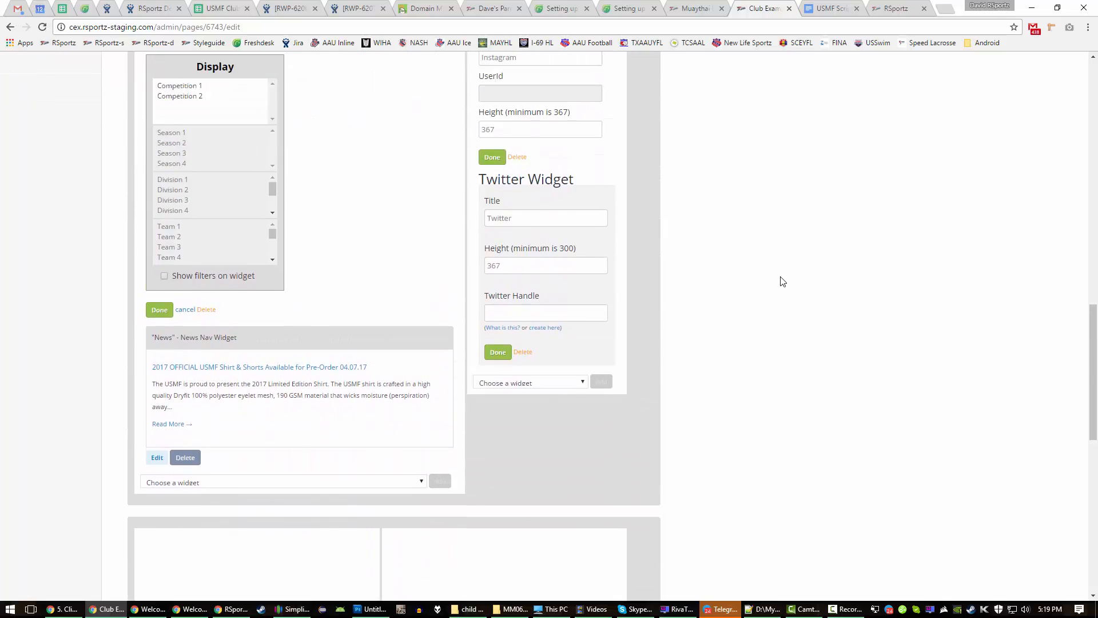
scroll(782, 281, "up", 12)
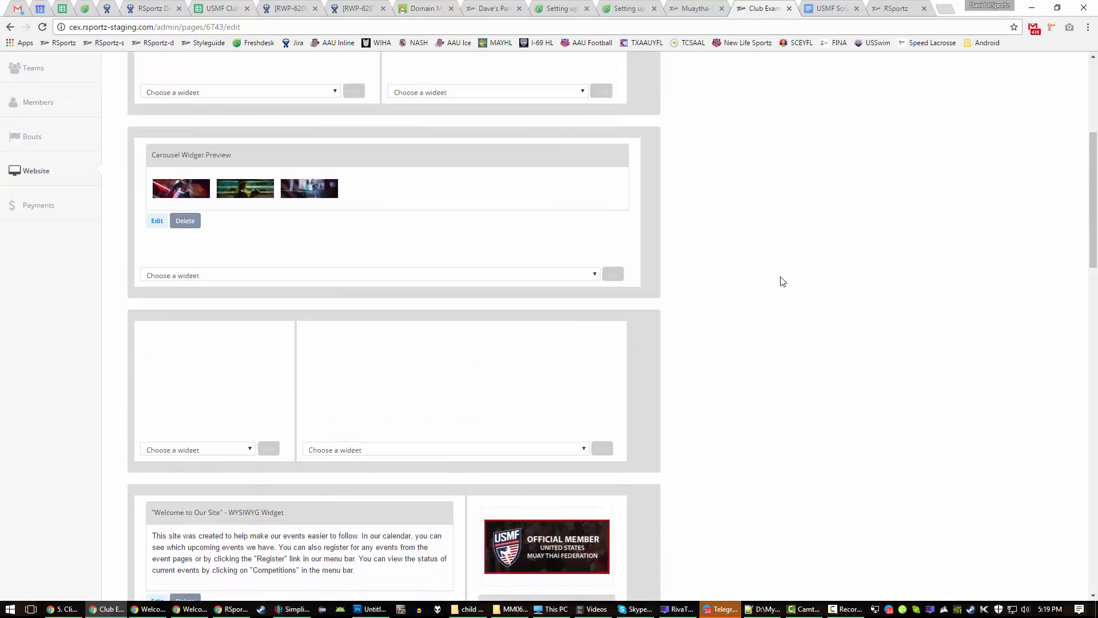
scroll(782, 282, "up", 4)
Step: Set the page layout to Beginner Homepage and accept replacing the current widgets
left_click(331, 129)
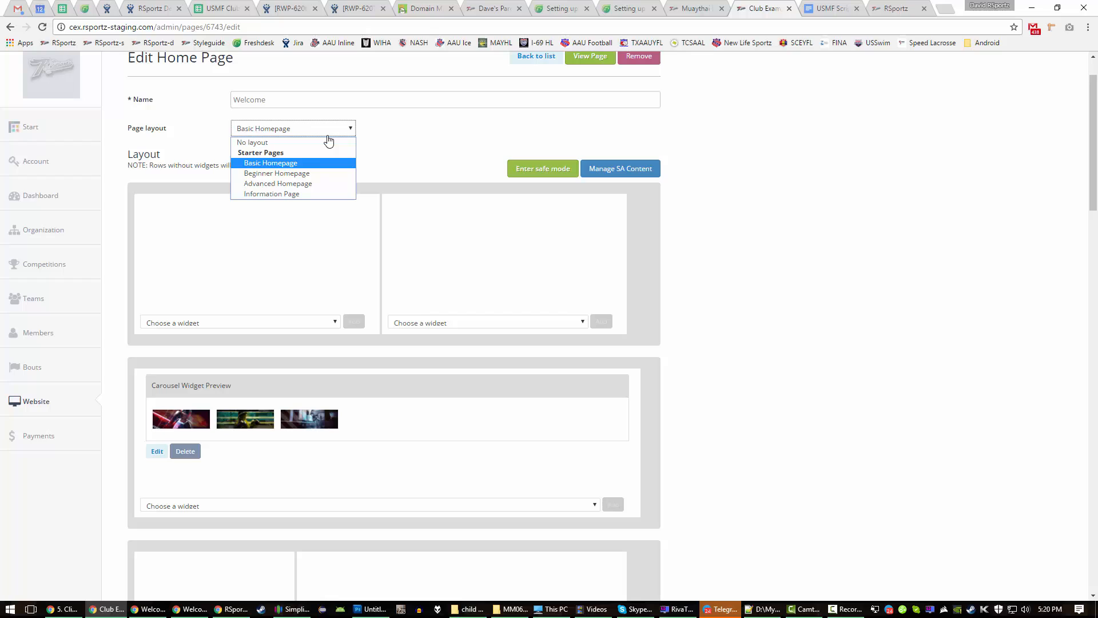
left_click(291, 175)
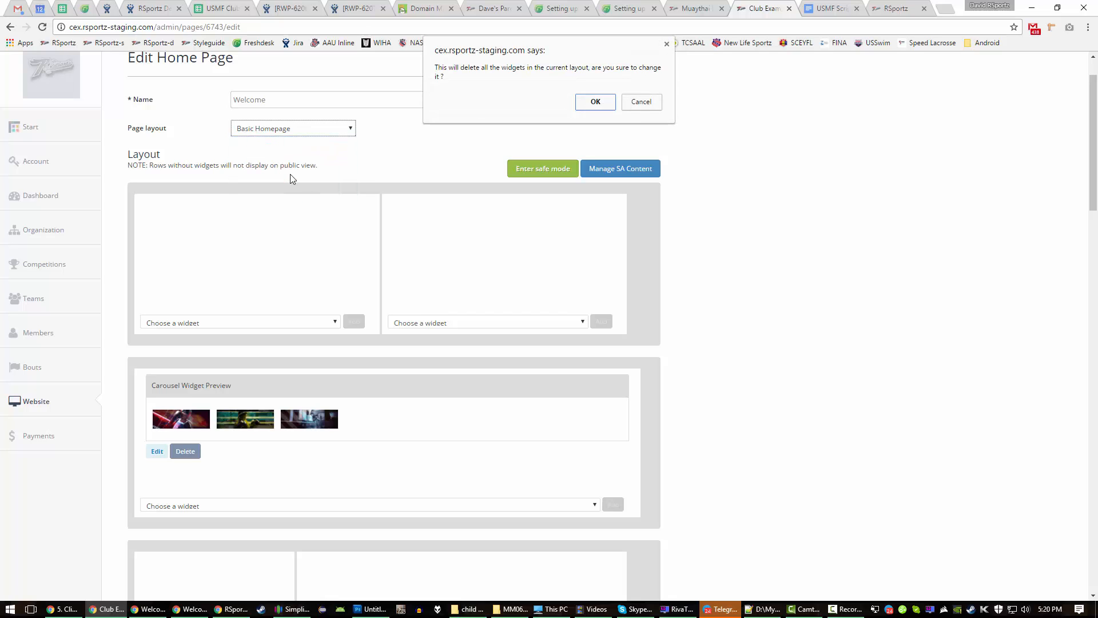
left_click(596, 102)
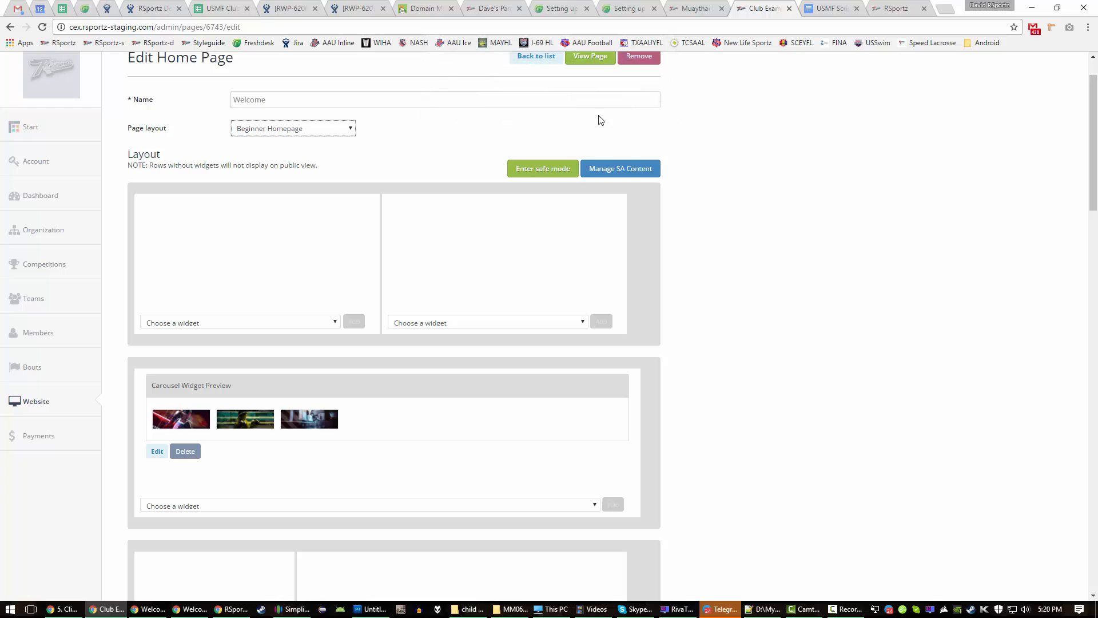
Step: Open the carousel widget for editing and reorder its images to red first, green second and blue third
scroll(709, 195, "down", 3)
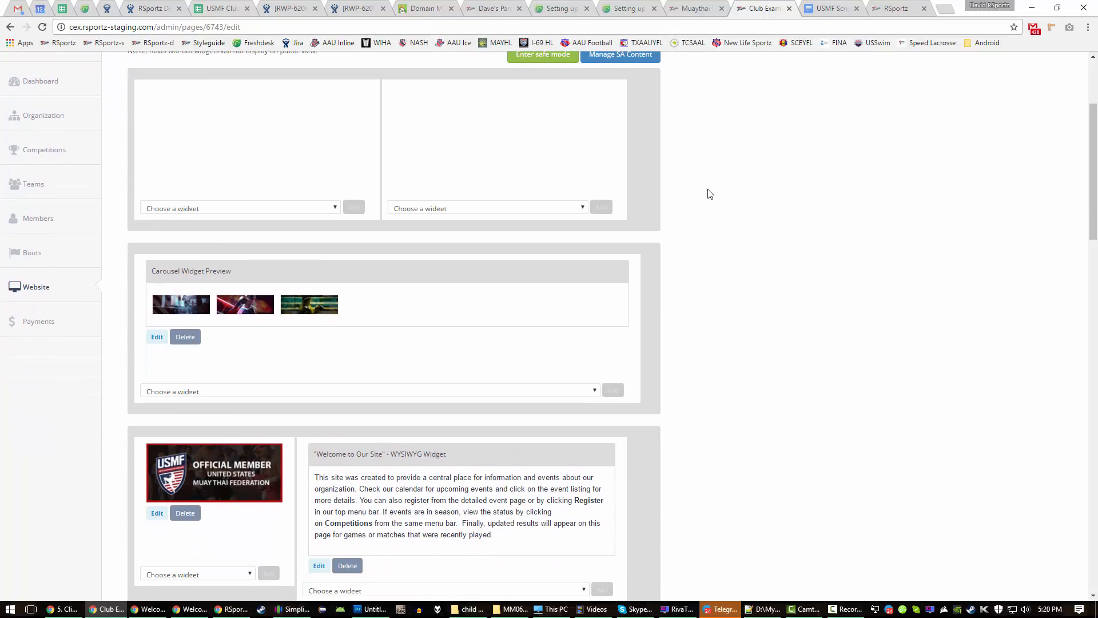
scroll(709, 194, "down", 1)
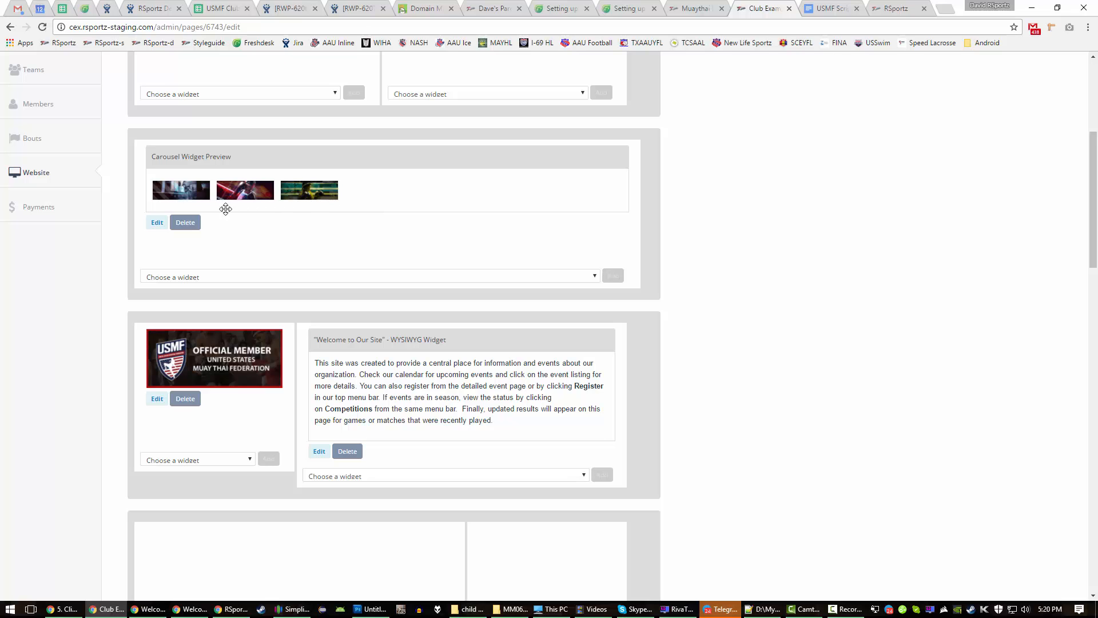
left_click(157, 223)
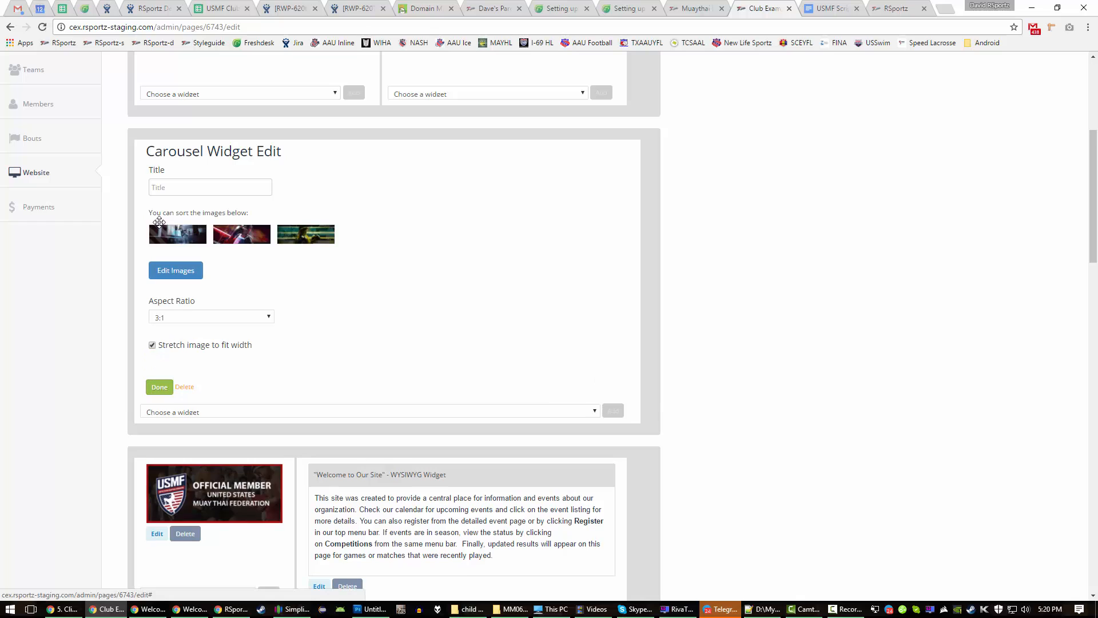
left_click_drag(250, 233, 184, 235)
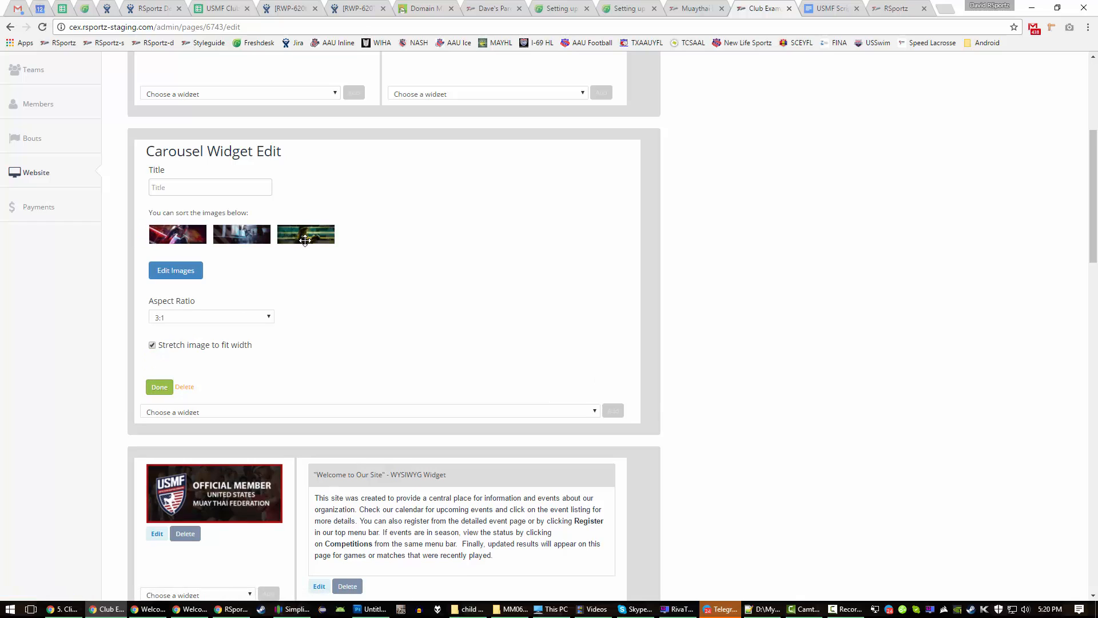
left_click_drag(301, 235, 244, 238)
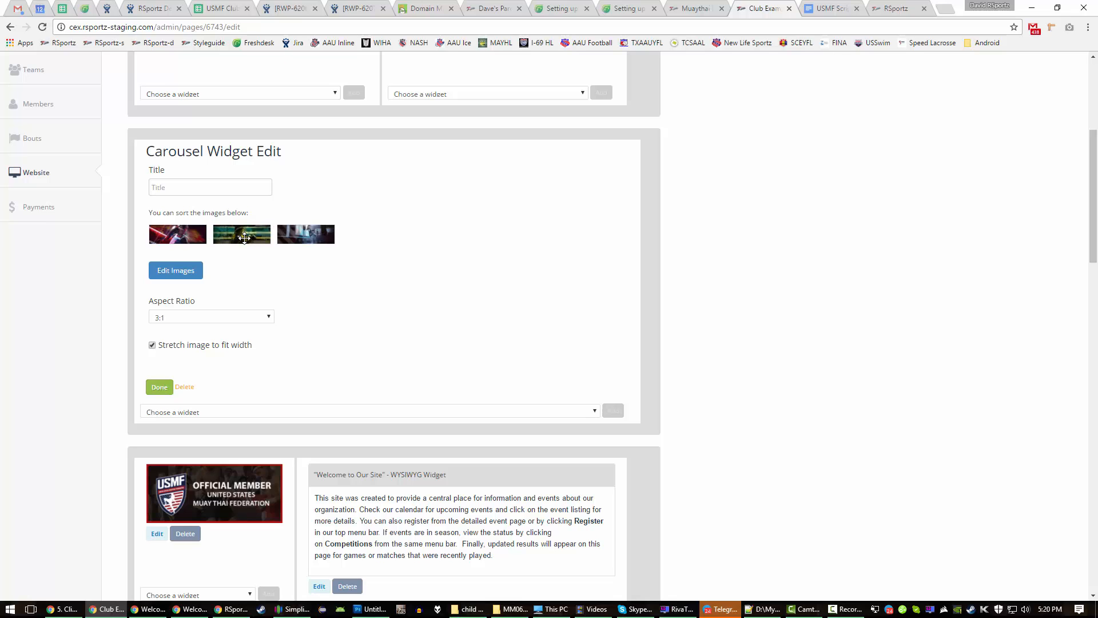
Step: View the carousel's image entries and the blank form for a new image, then close the image editor without adding one
left_click(181, 275)
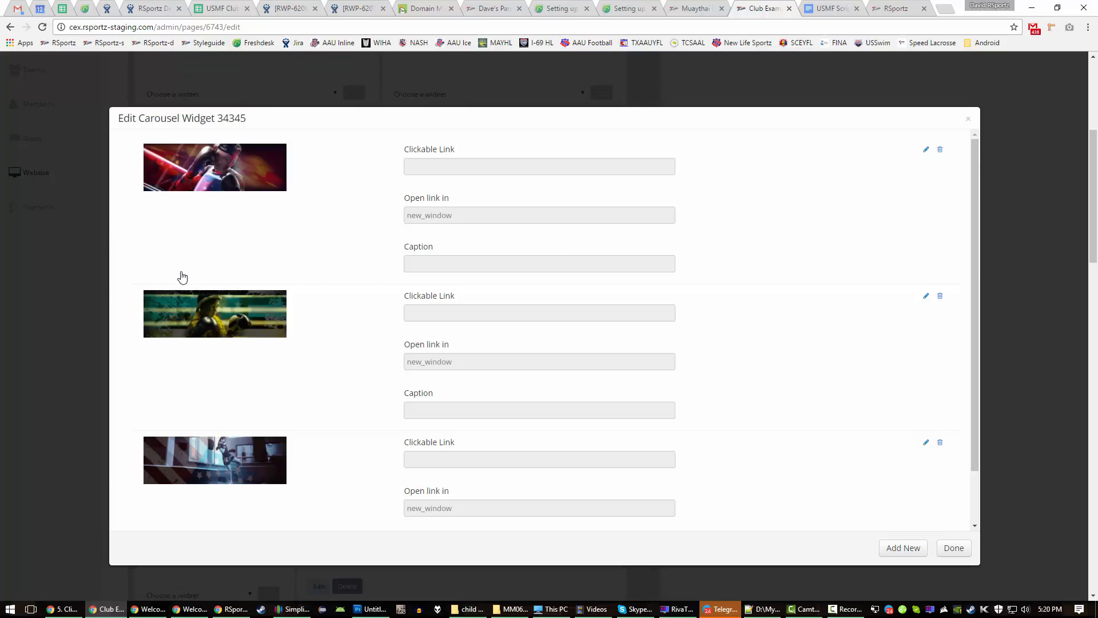
left_click(902, 548)
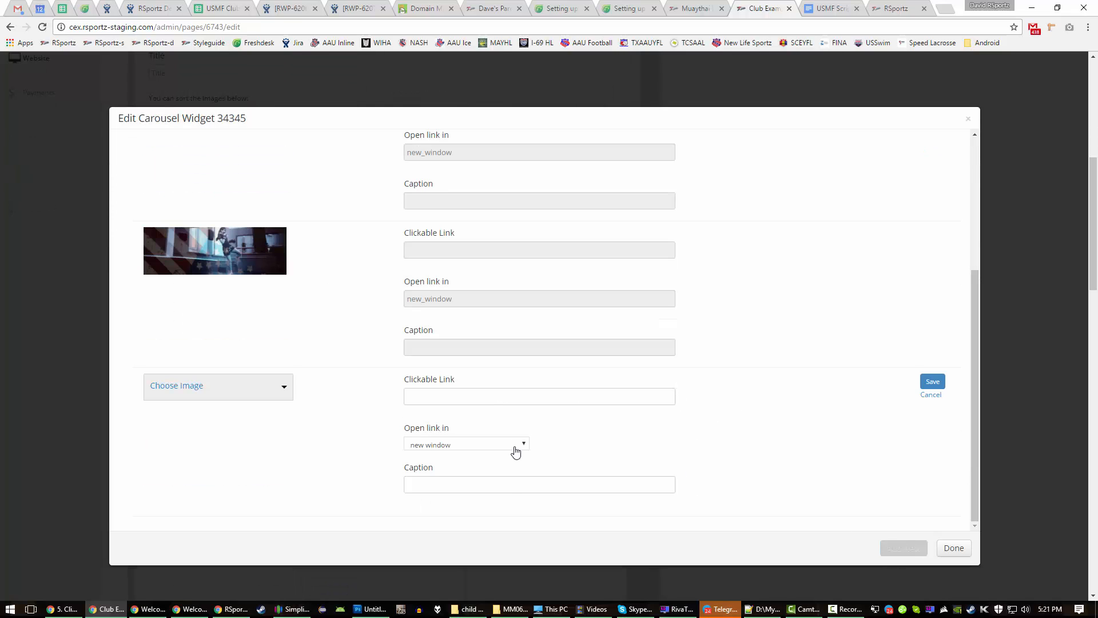
left_click(931, 396)
scroll(926, 433, "up", 2)
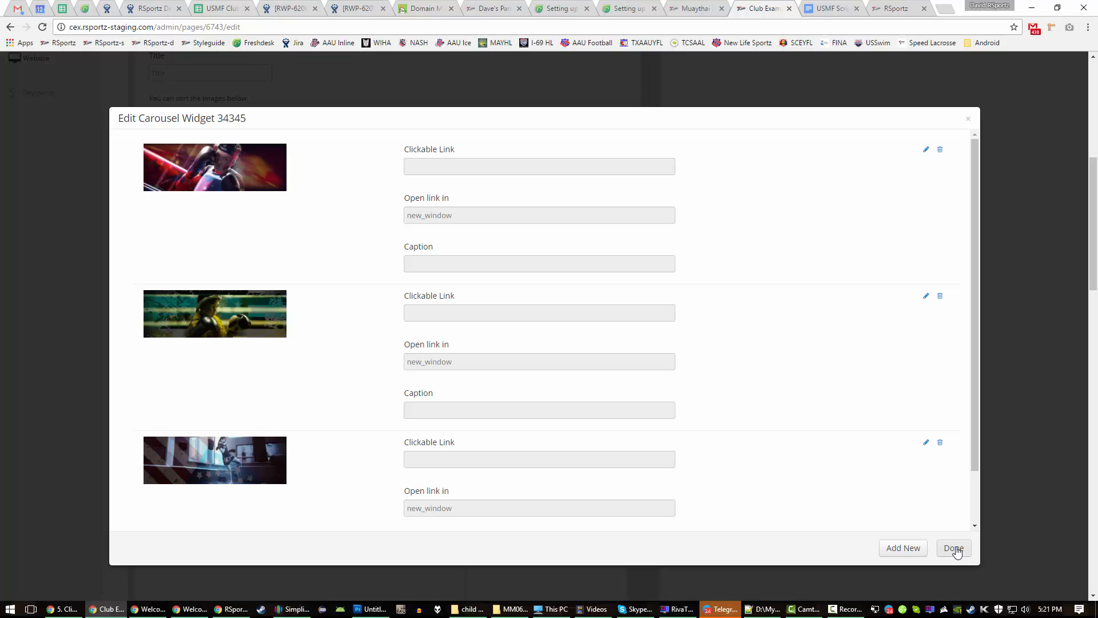
left_click(953, 549)
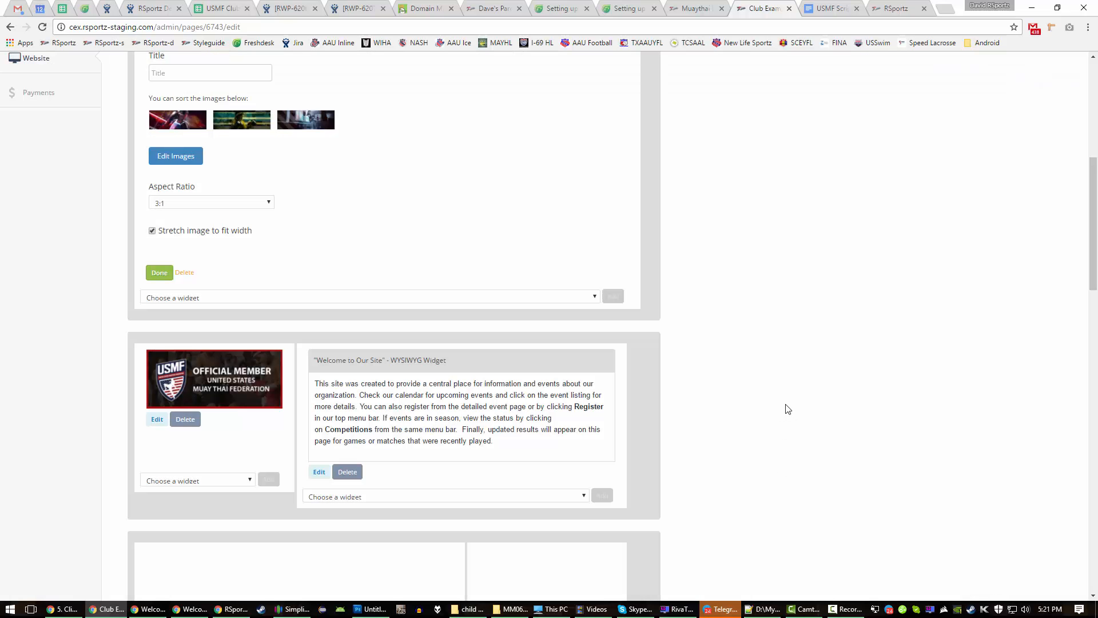
Step: Open the "Welcome to Our Site" WYSIWYG widget to view its title and content editor, and close it without edits
scroll(780, 408, "down", 1)
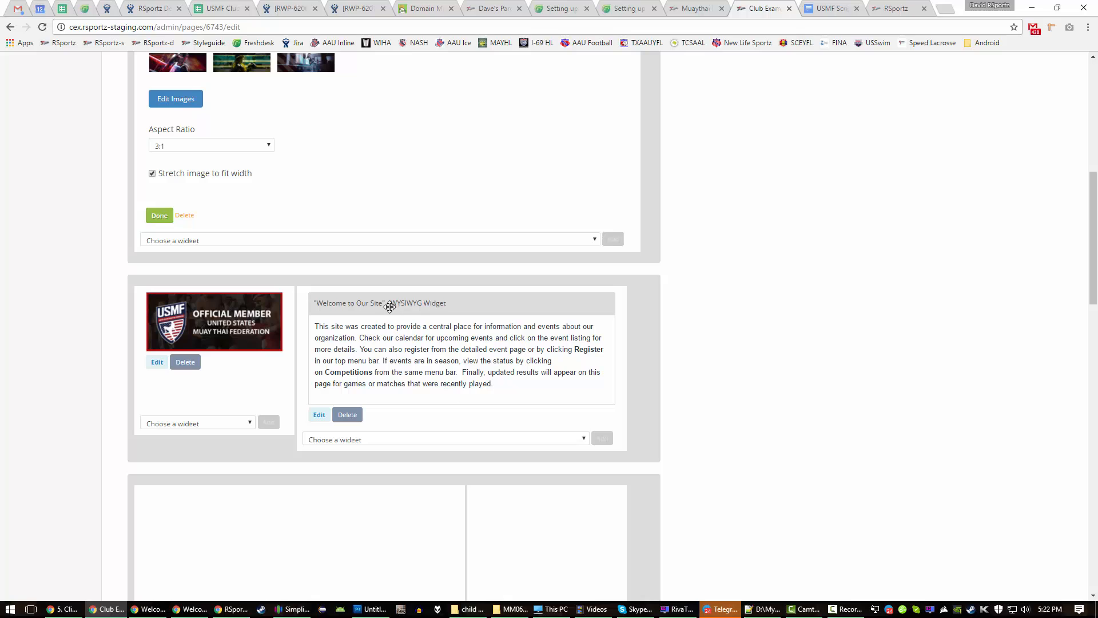
left_click(318, 415)
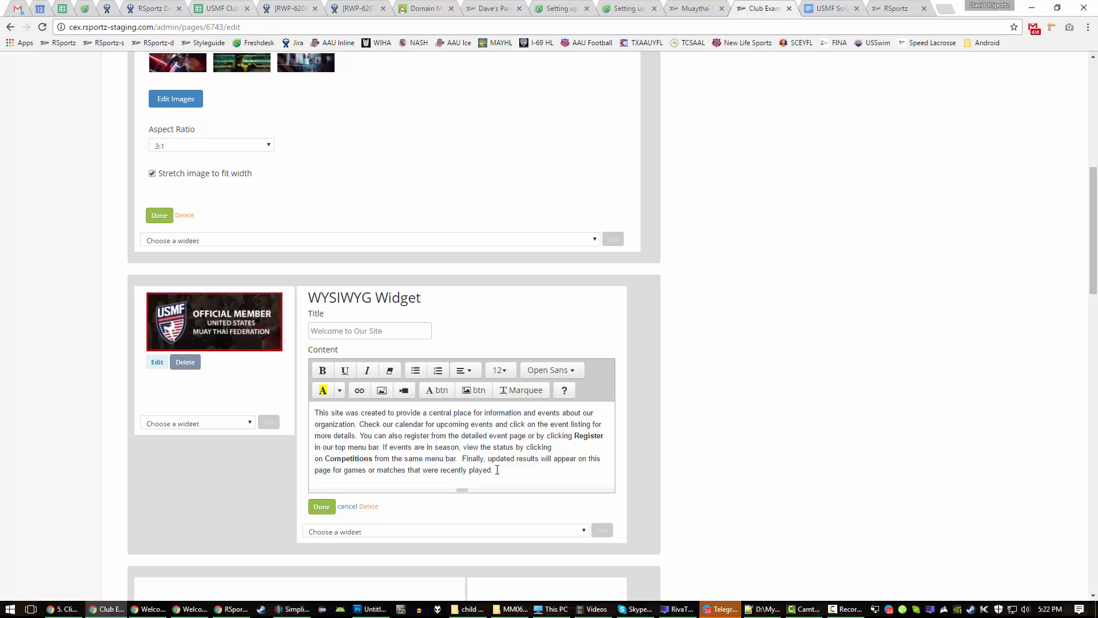
left_click(322, 508)
Step: Complete the Twitter and Instagram widgets with their default settings
scroll(346, 478, "down", 10)
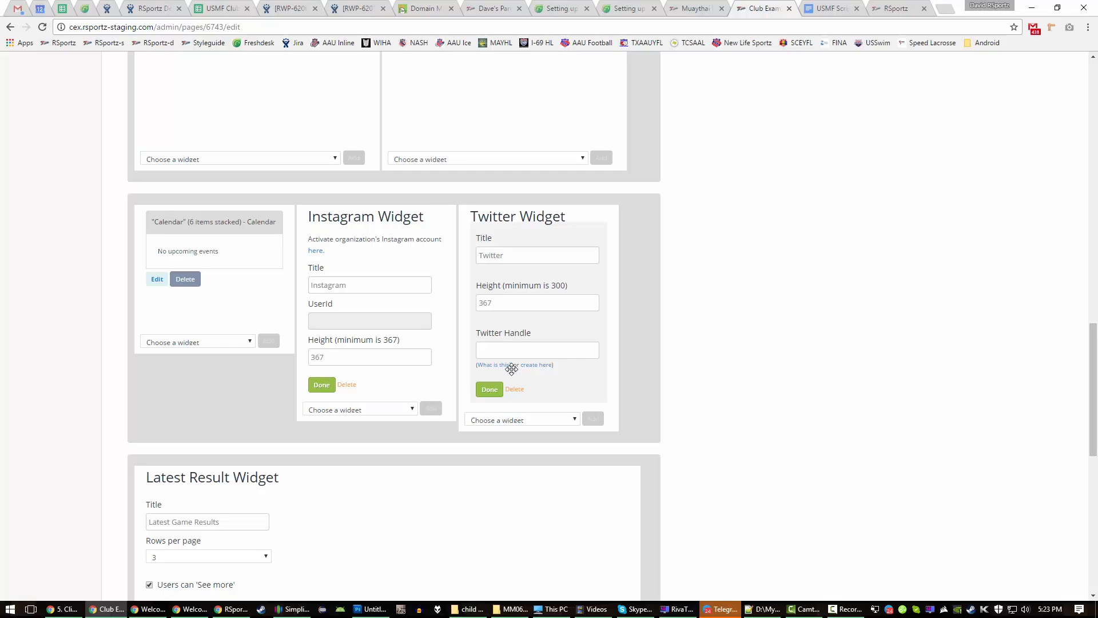
left_click(489, 389)
left_click(321, 384)
Step: Review the Latest Result widget's display options and complete it with its default settings
scroll(204, 373, "down", 3)
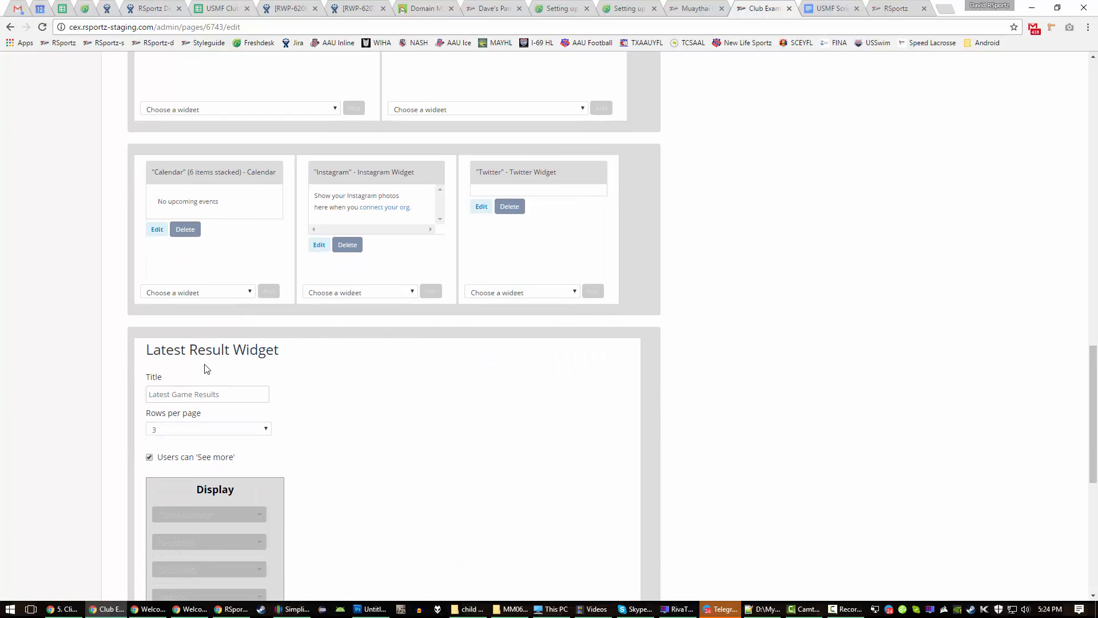
scroll(206, 369, "down", 2)
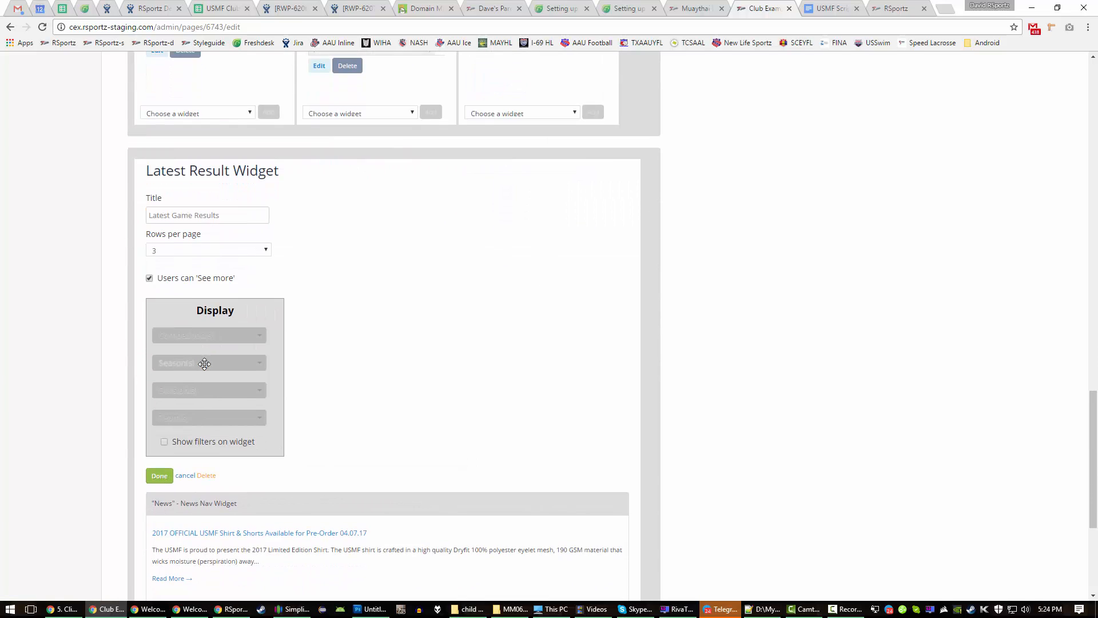
scroll(205, 363, "down", 1)
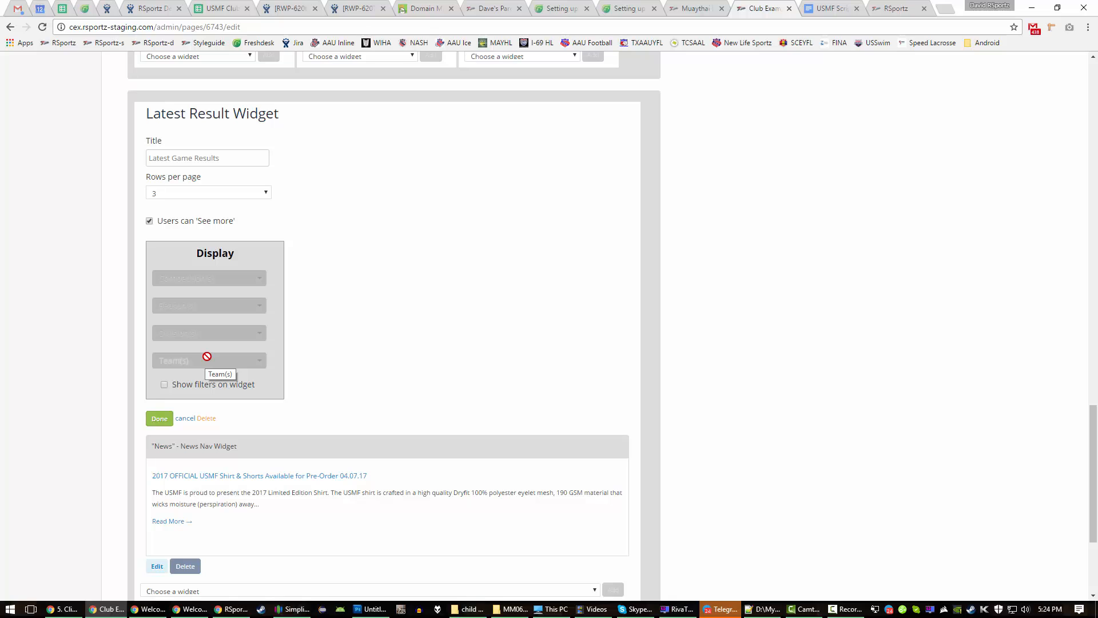
left_click(160, 418)
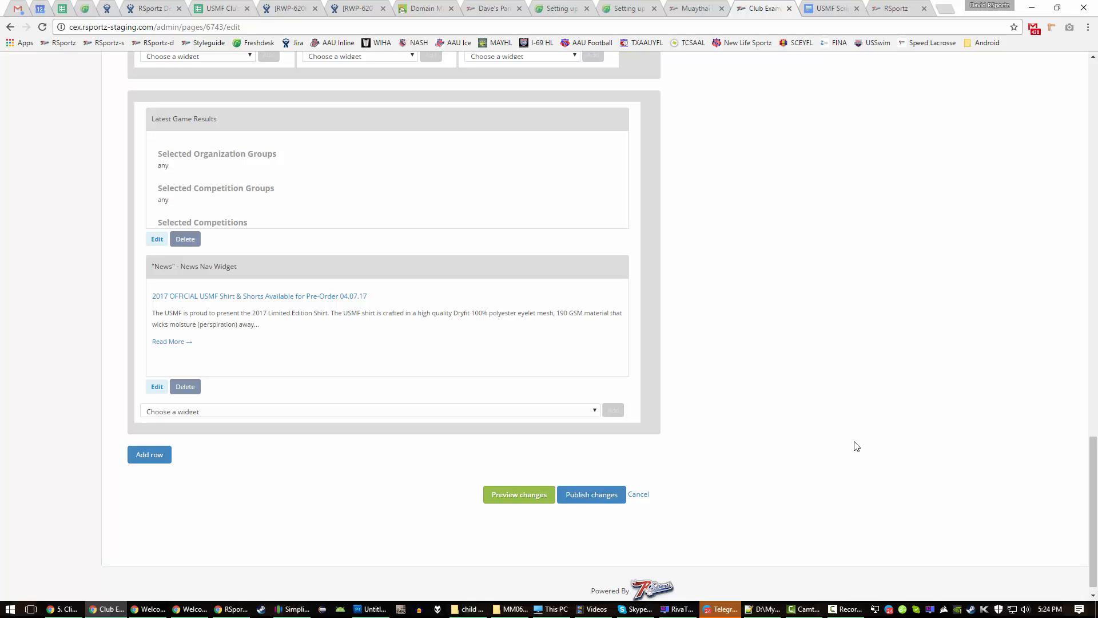
Step: Return to the carousel widget and finish editing it with the new image order
scroll(770, 397, "up", 1)
scroll(770, 397, "up", 15)
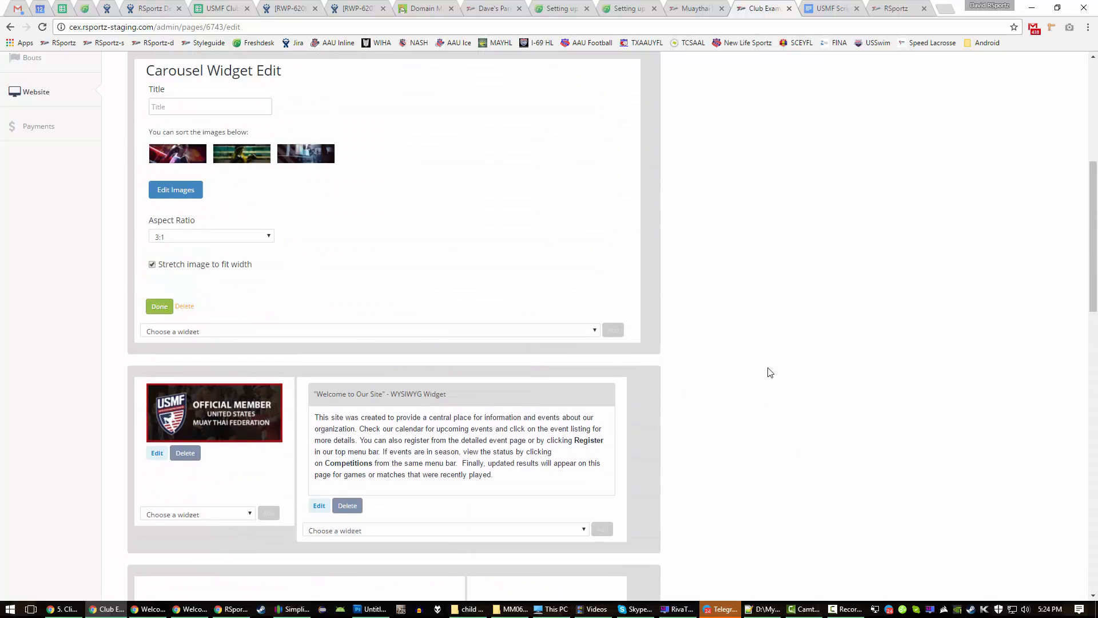
scroll(641, 382, "down", 3)
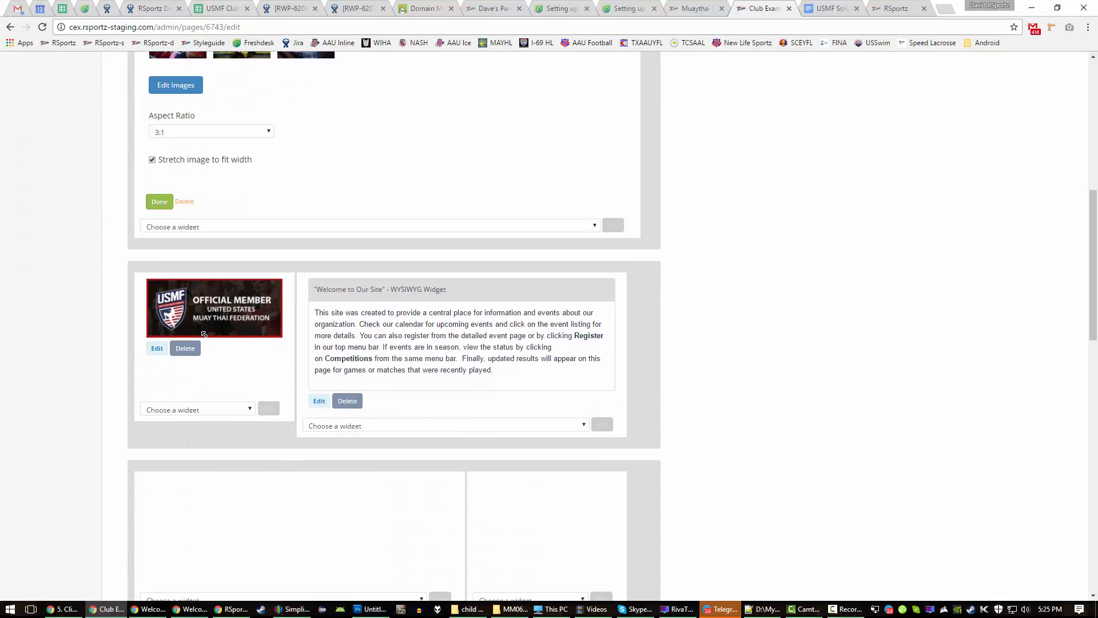
left_click(161, 235)
Step: Add a Sports Ticker Widget to the carousel's row and complete it with its default settings
scroll(312, 277, "up", 4)
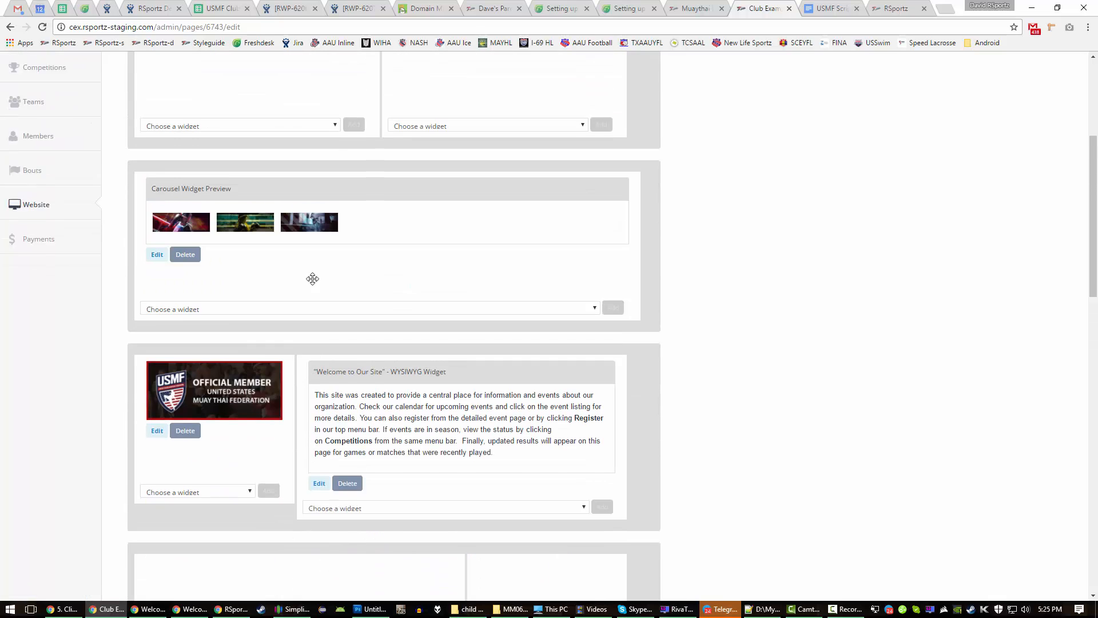
left_click(367, 355)
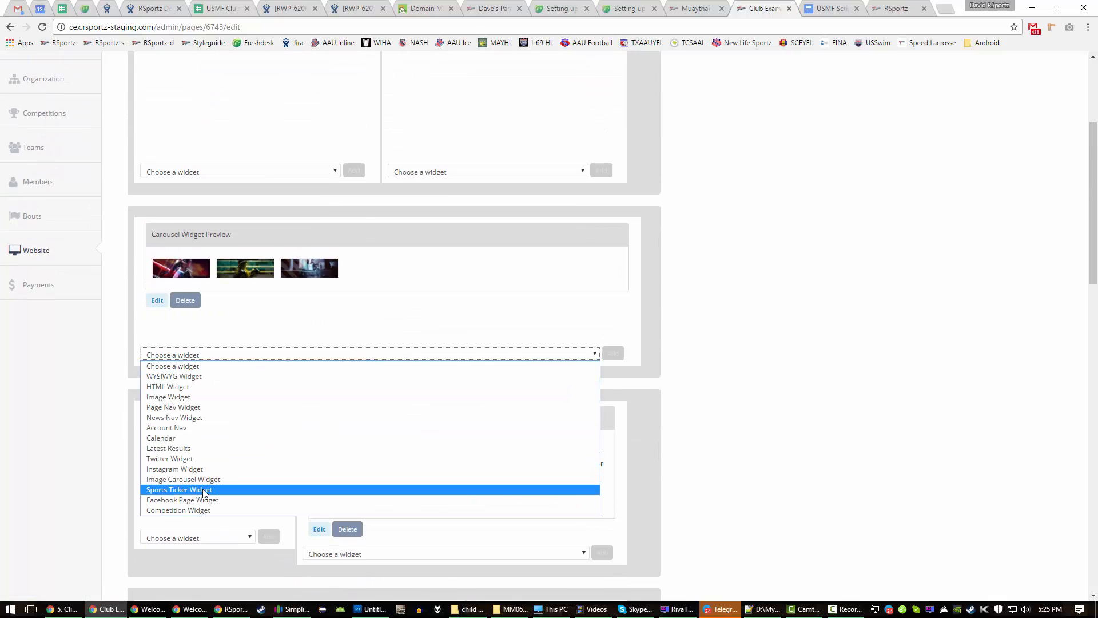
left_click(213, 489)
left_click(613, 354)
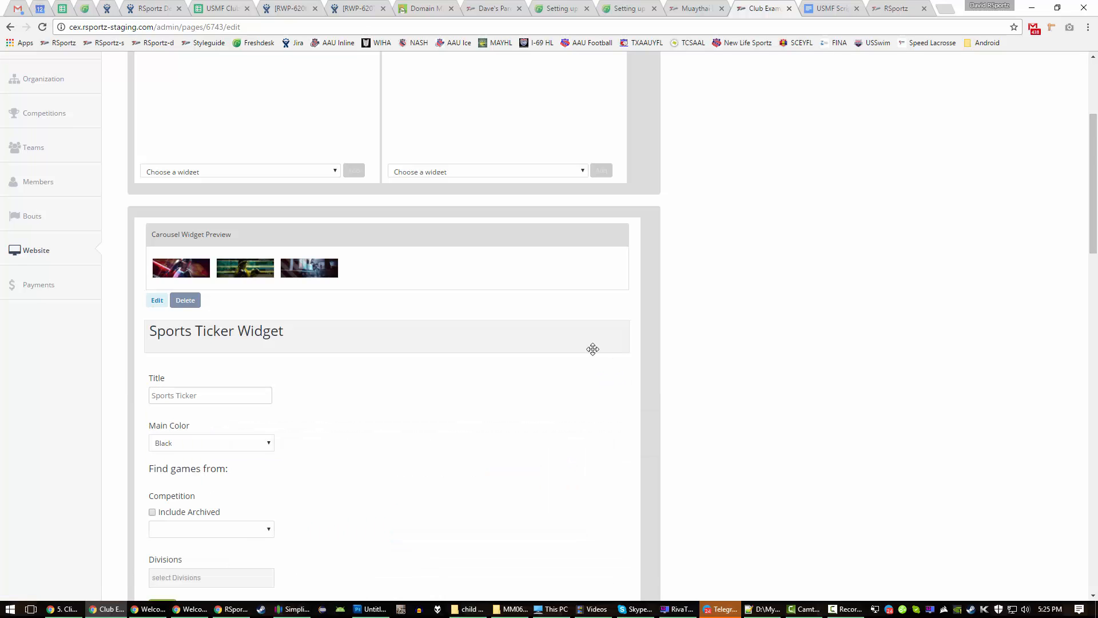
scroll(386, 343, "down", 3)
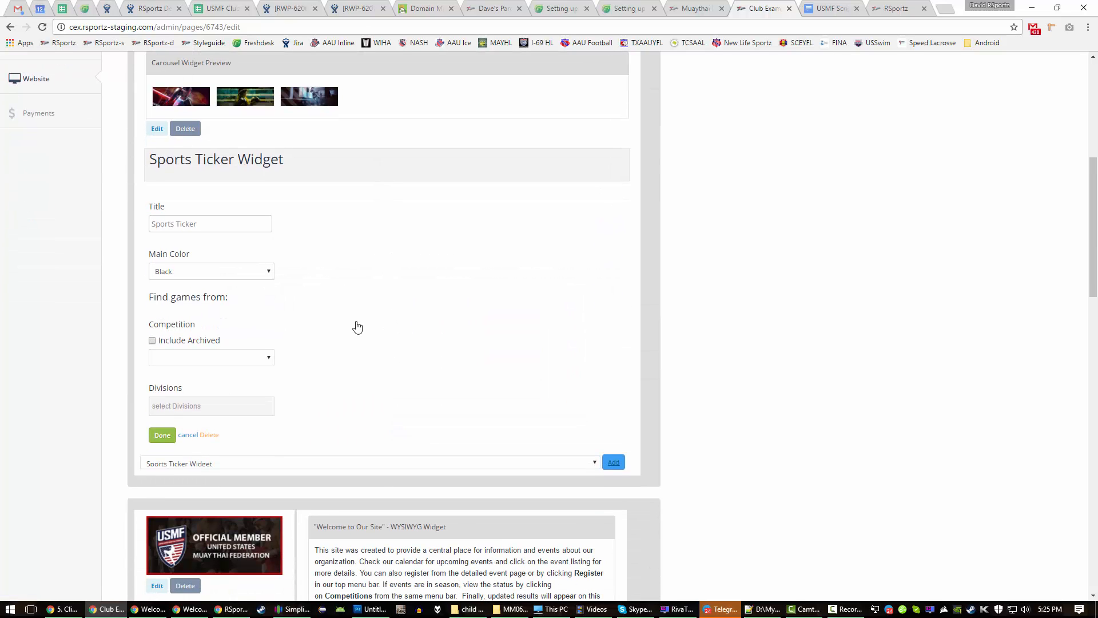
left_click(169, 435)
scroll(174, 438, "up", 3)
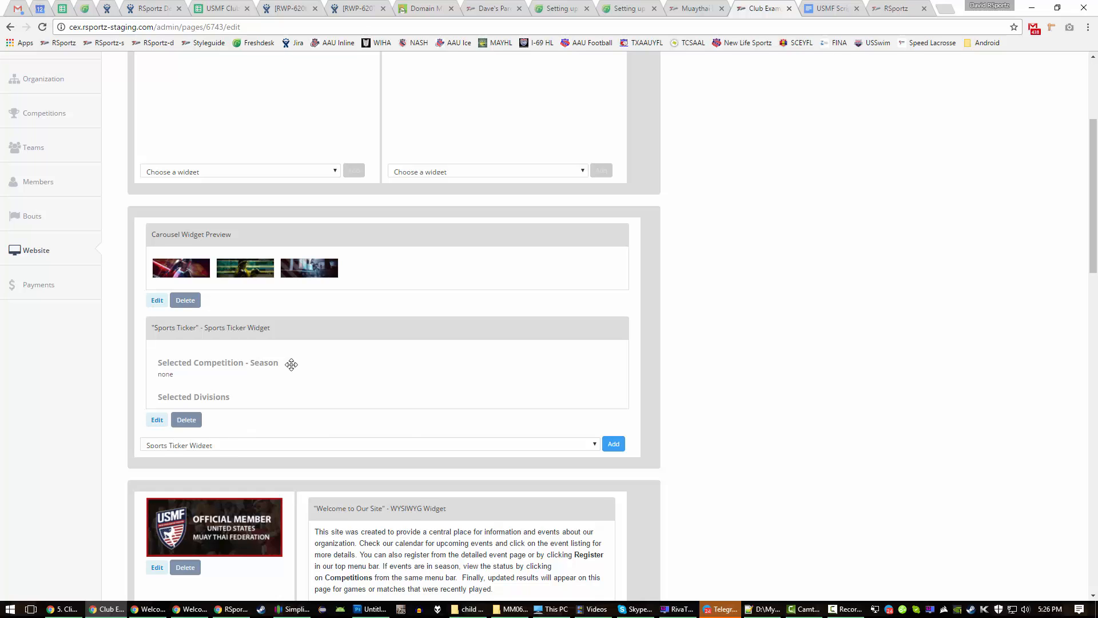
Step: Move the Sports Ticker widget above the carousel, then into the next row above the "Welcome to Our Site" widget
left_click_drag(297, 326, 287, 255)
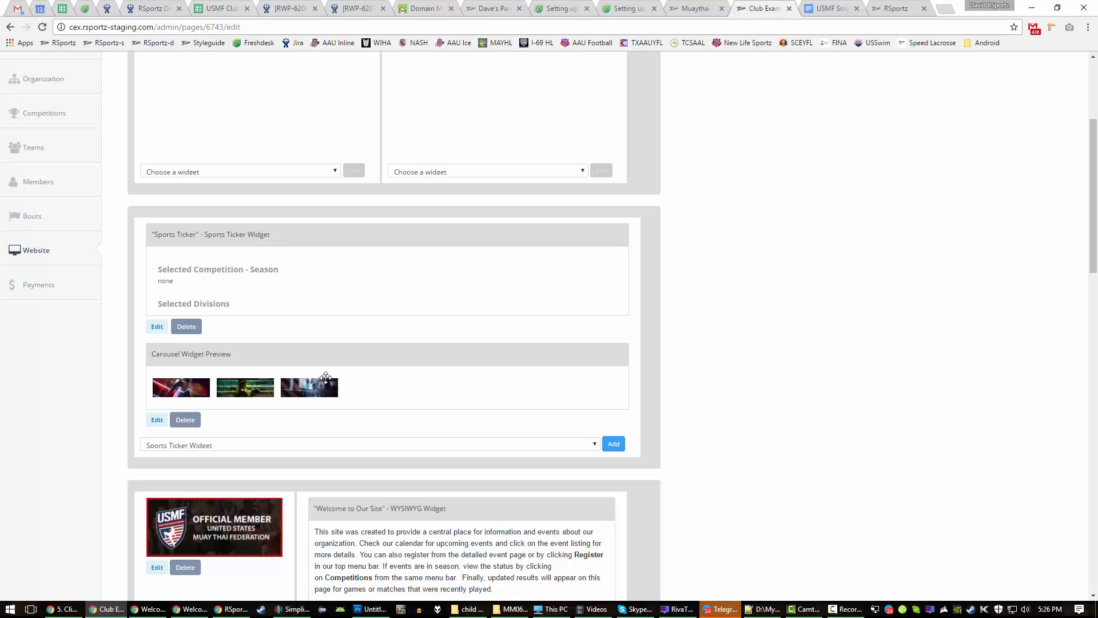
scroll(323, 375, "down", 2)
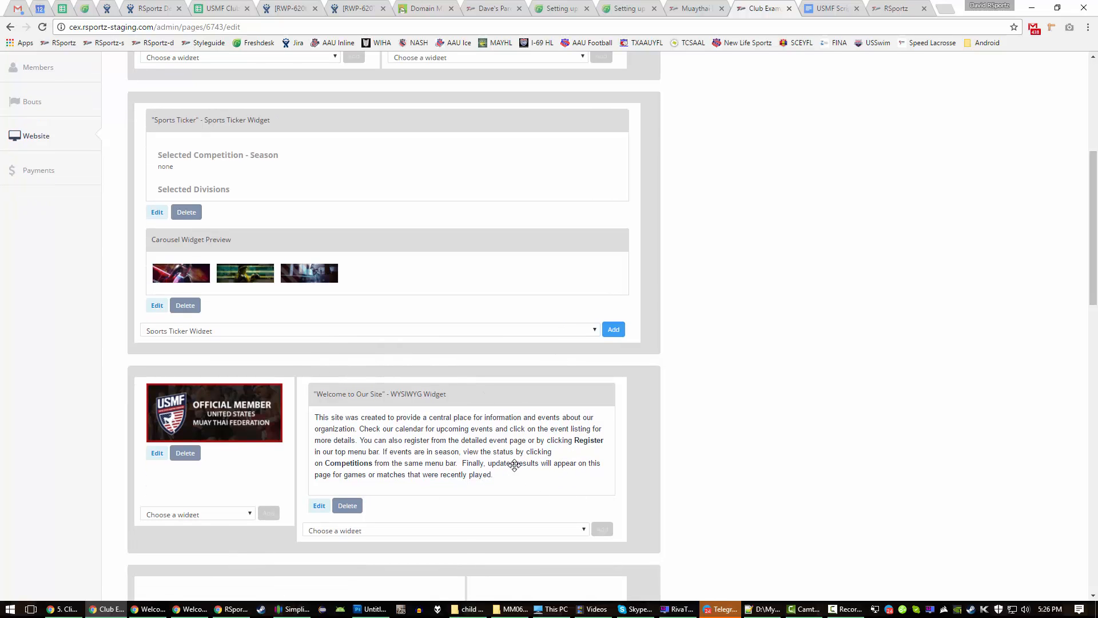
left_click_drag(287, 127, 372, 304)
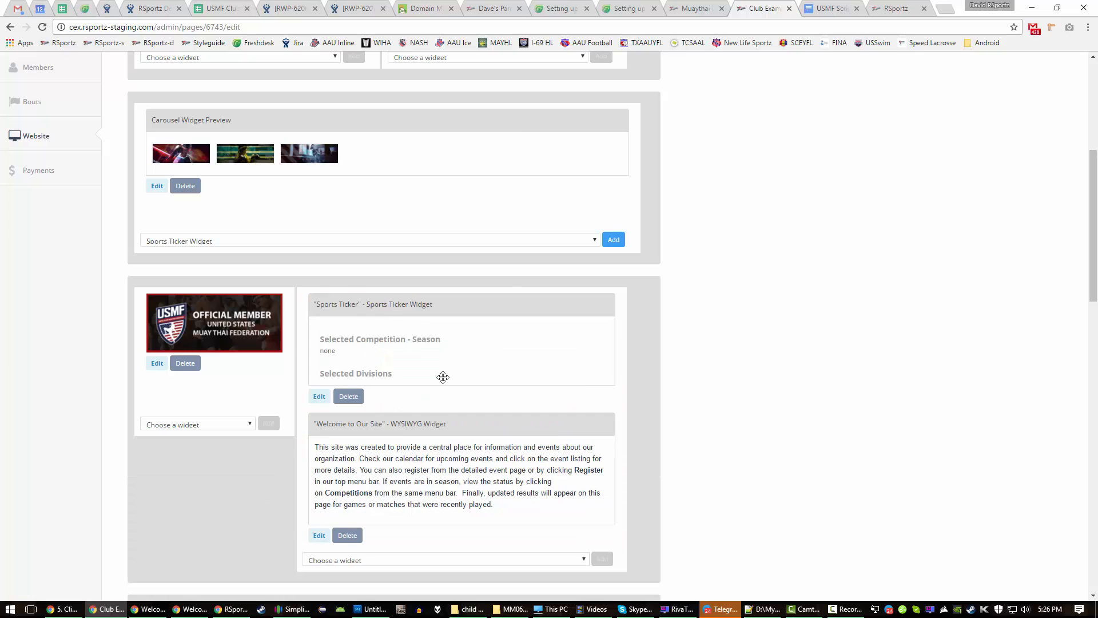
Step: Delete the Sports Ticker widget from the "Welcome to Our Site" column
left_click(354, 403)
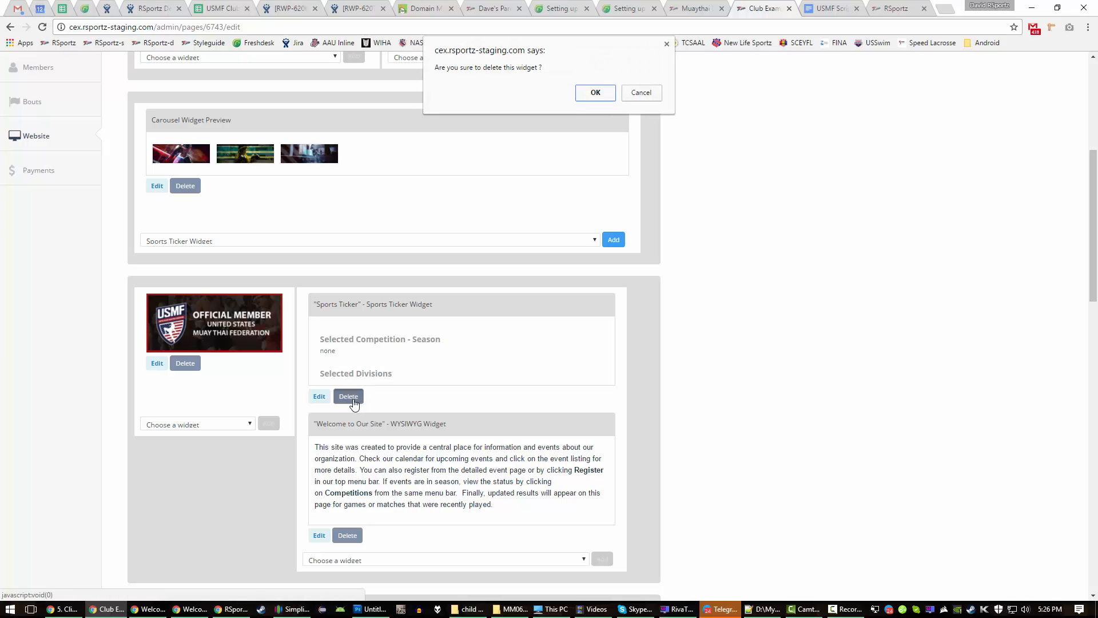
left_click(598, 93)
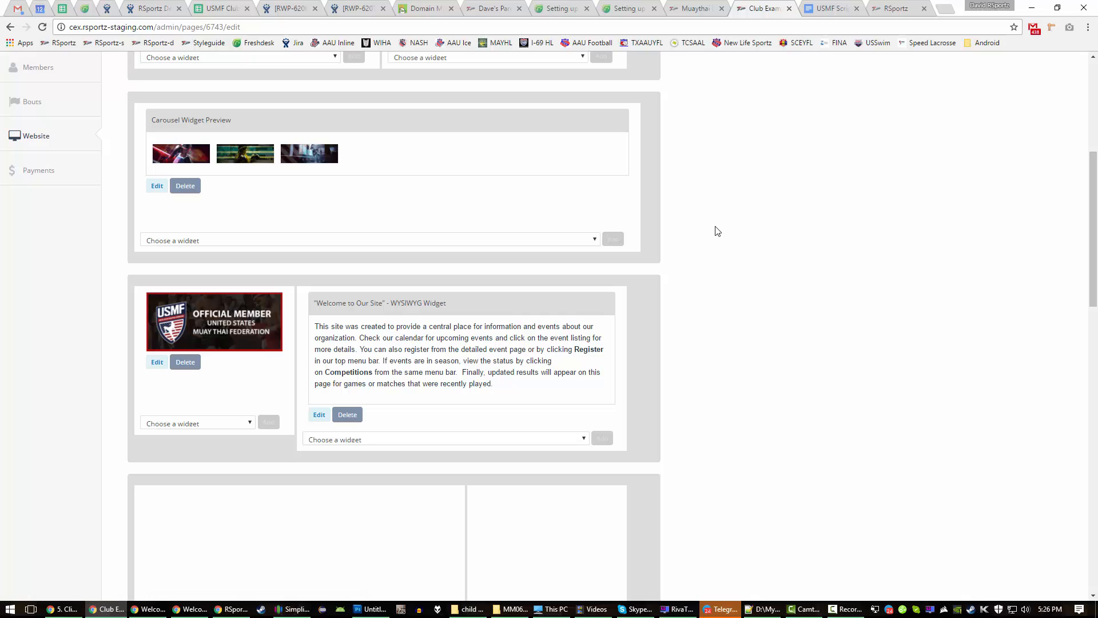